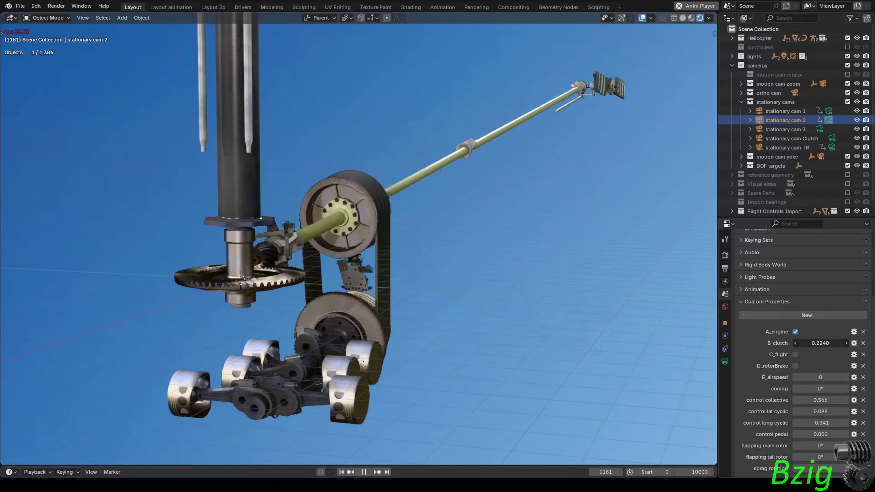
# Drag the B_clutch custom property down to 0.0000 to disengage the clutch
pyautogui.moveTo(821, 343)
pyautogui.mouseDown()
pyautogui.moveTo(792, 343)
pyautogui.moveTo(824, 343)
pyautogui.mouseUp()
# Toggle the A_engine checkbox off and apply the D_rotorBrake checkbox
pyautogui.click(796, 332)
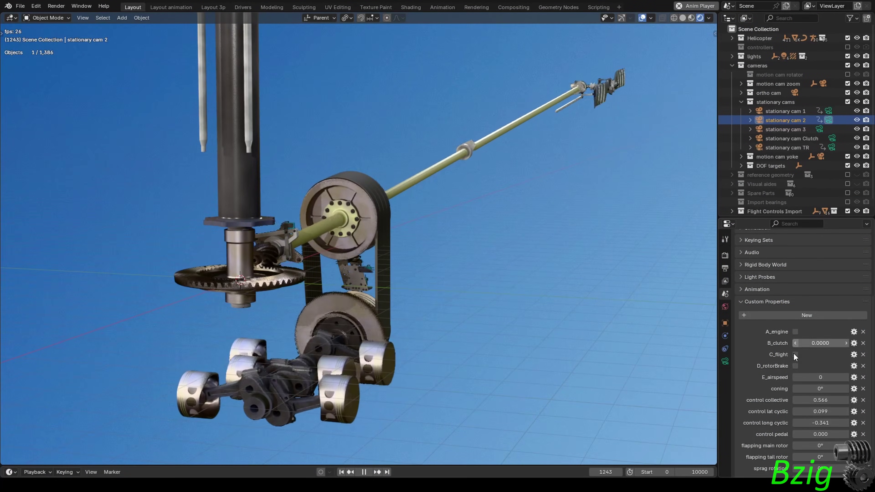
pyautogui.click(794, 366)
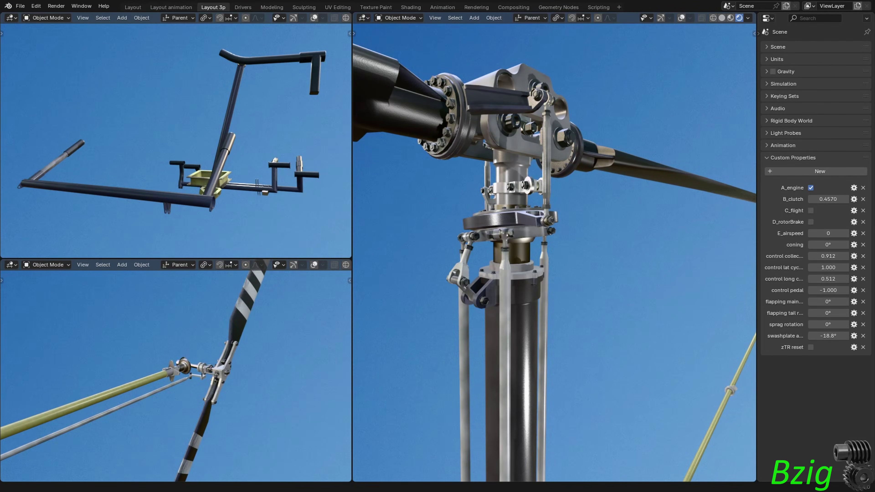
# Play the simulation in the Animation workspace, B_clutch 0.4870 and collective lowered to 0.319
pyautogui.click(443, 6)
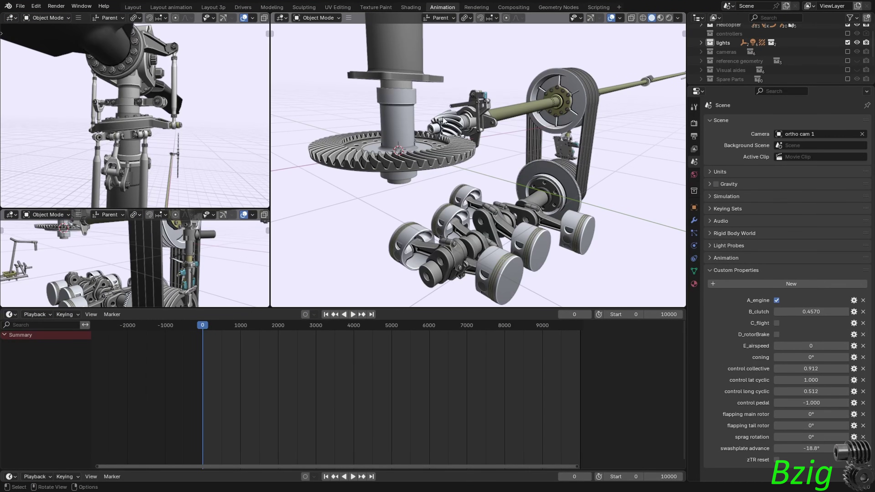
pyautogui.press('space')
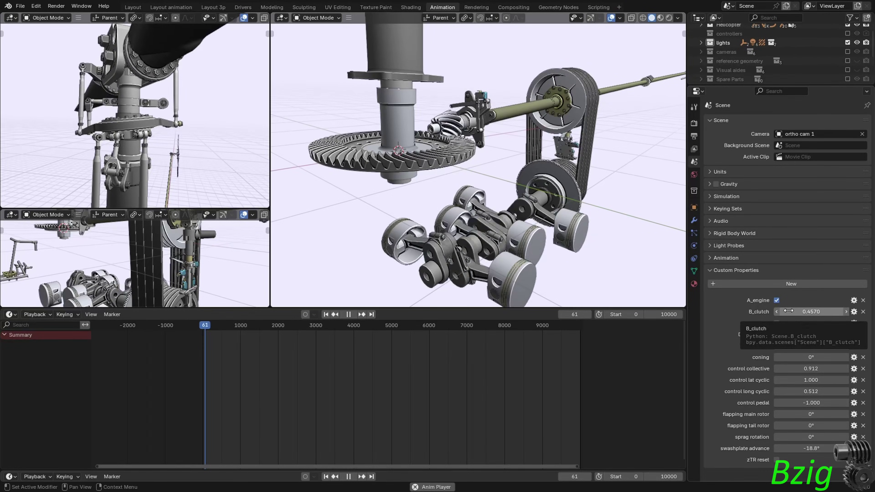
pyautogui.moveTo(787, 311); pyautogui.dragTo(779, 337)
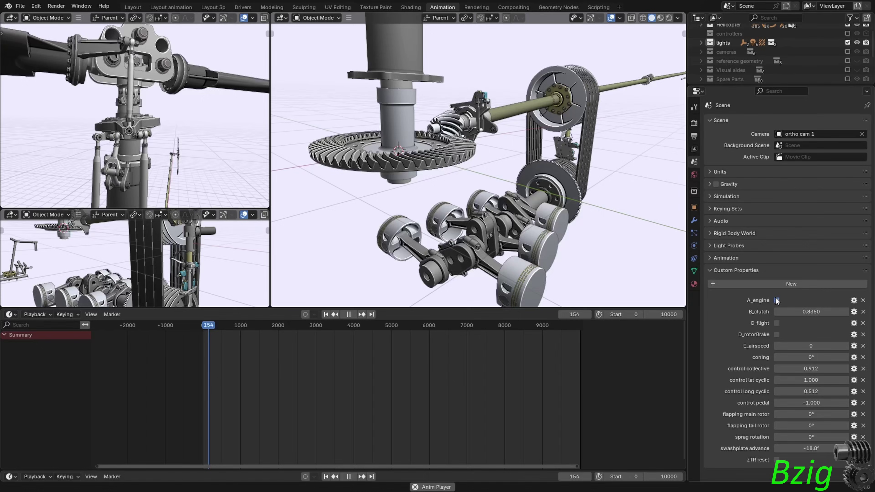
pyautogui.moveTo(788, 371)
pyautogui.mouseDown()
pyautogui.moveTo(758, 371)
pyautogui.moveTo(788, 368)
pyautogui.mouseUp()
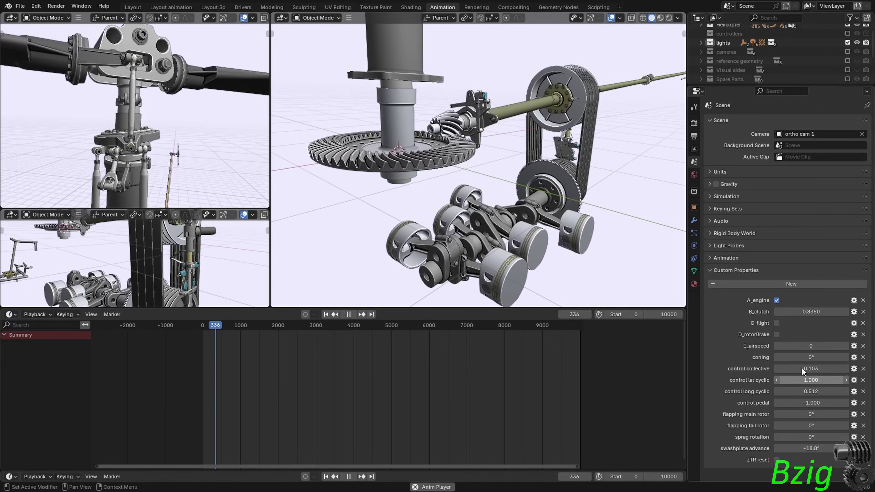
# Stop the engine, brake the rotor, restart the engine and set B_clutch to 0.0530
pyautogui.click(777, 300)
pyautogui.moveTo(796, 311); pyautogui.dragTo(756, 311)
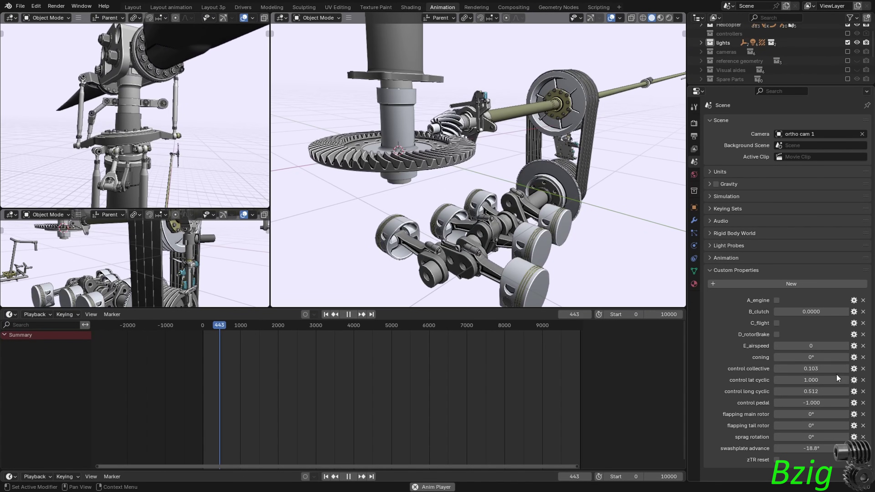
pyautogui.click(776, 334)
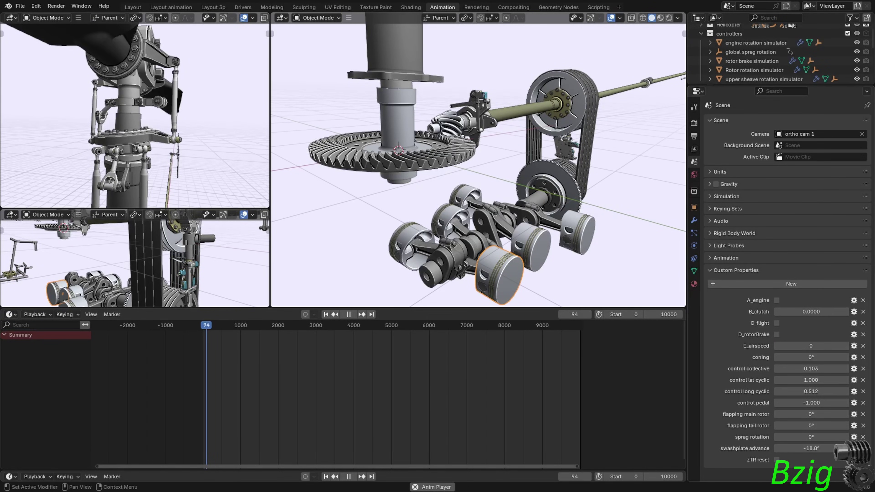
pyautogui.click(776, 300)
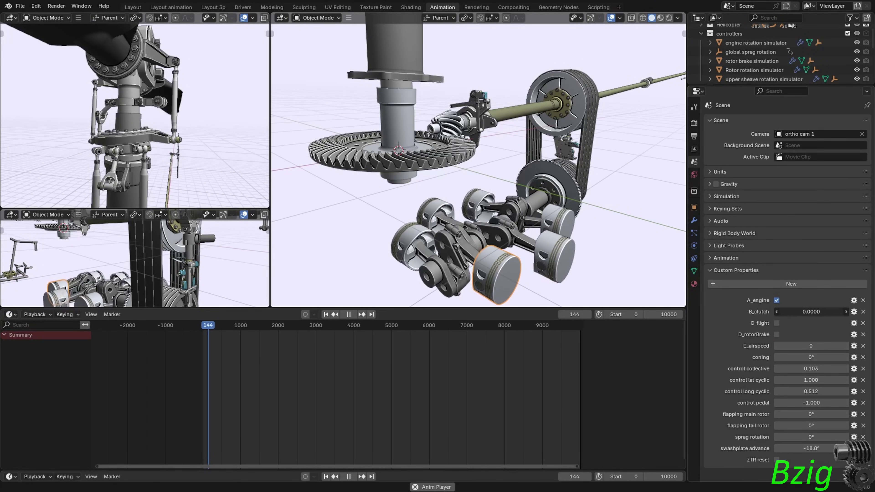
pyautogui.moveTo(790, 311); pyautogui.dragTo(793, 311)
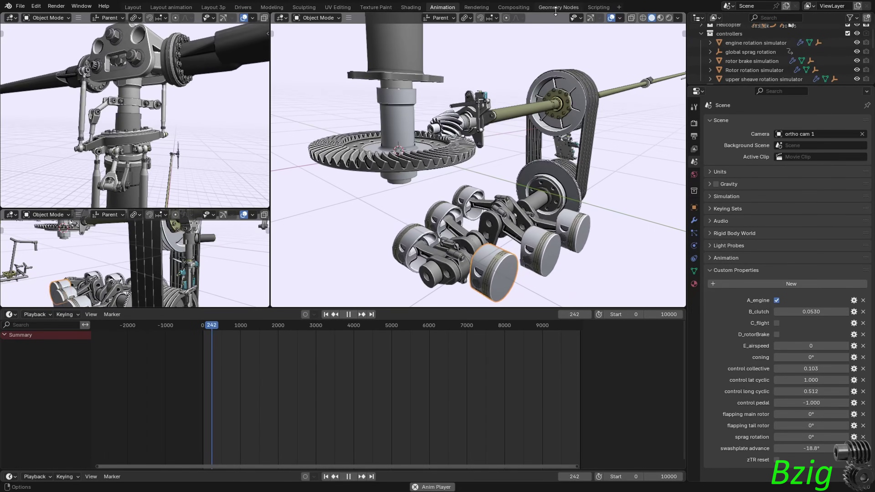
# Inspect the Rotor rotation simulator node tree in the Geometry Nodes workspace
pyautogui.click(549, 10)
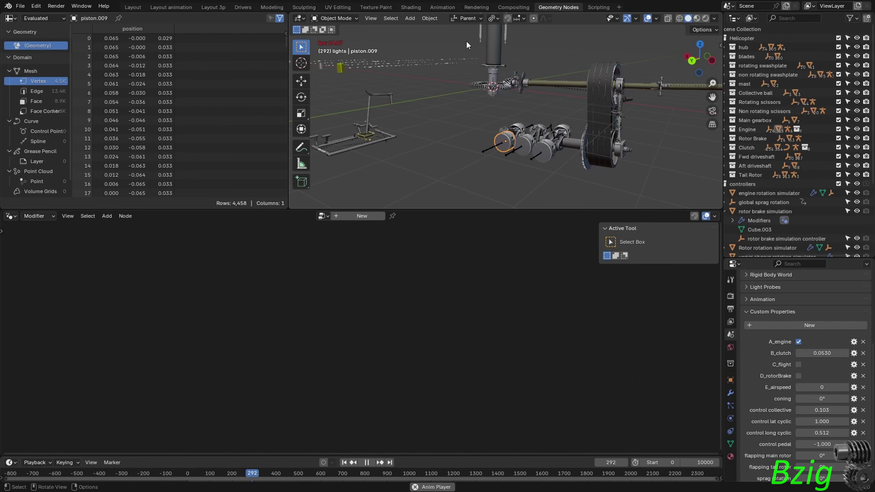
pyautogui.click(340, 69)
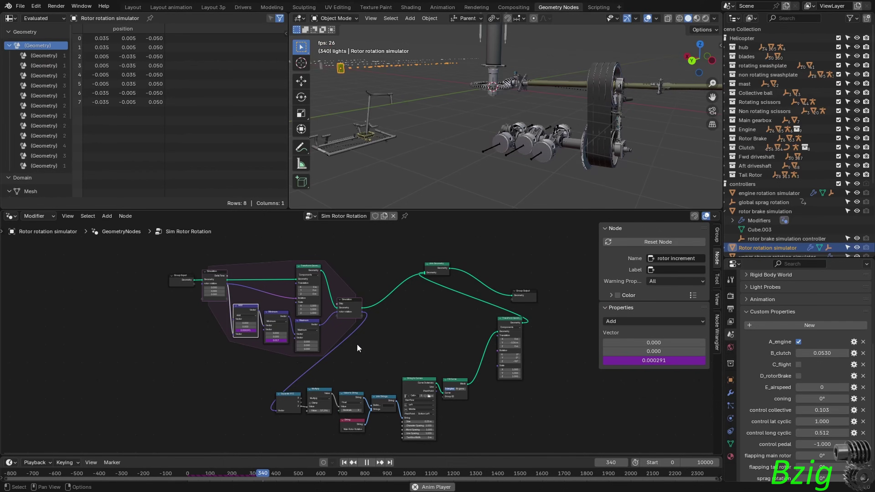
pyautogui.scroll(5, 353, 341)
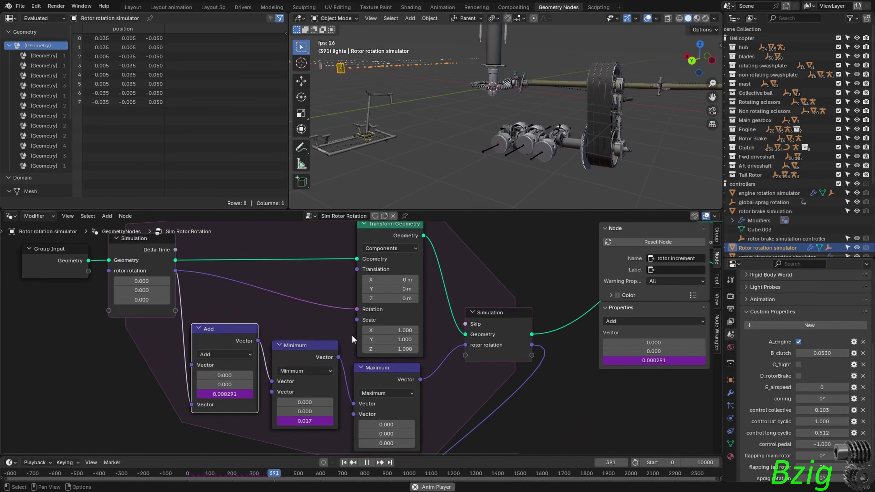
pyautogui.scroll(1, 352, 336)
pyautogui.scroll(-1, 349, 337)
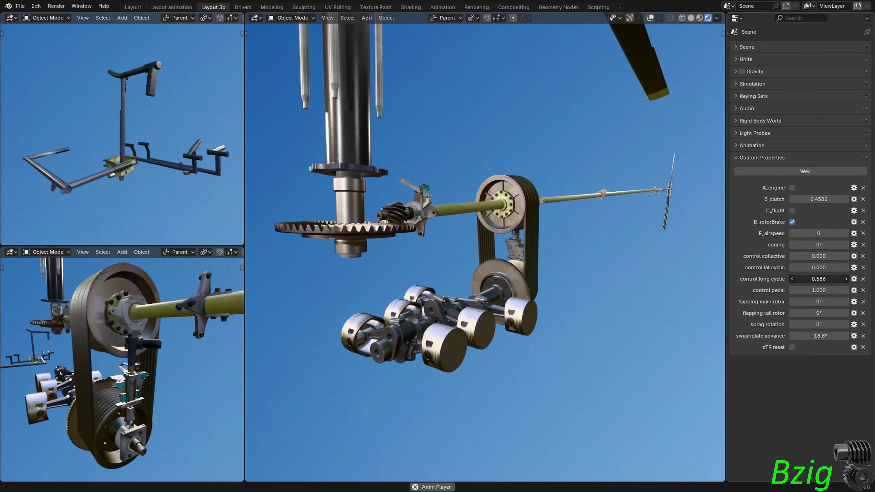
# Set long cyclic to 0.273, start the engine and enable C_flight mode
pyautogui.moveTo(833, 279); pyautogui.dragTo(833, 287)
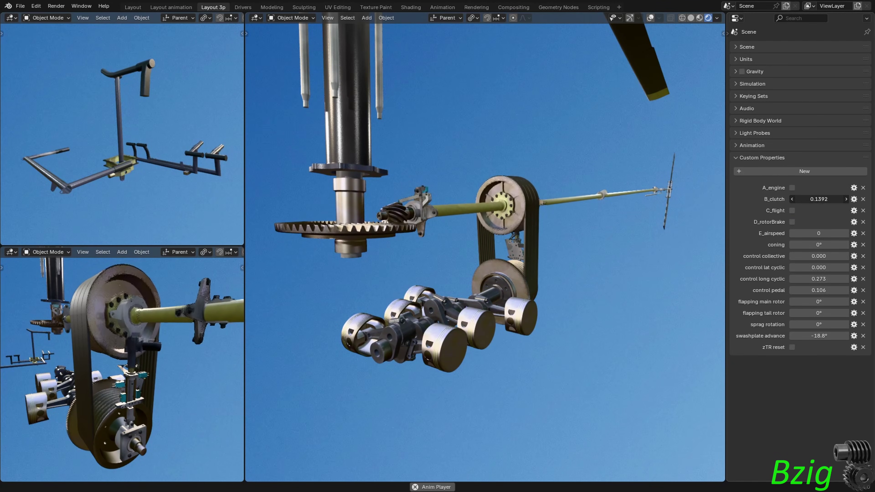
pyautogui.click(792, 188)
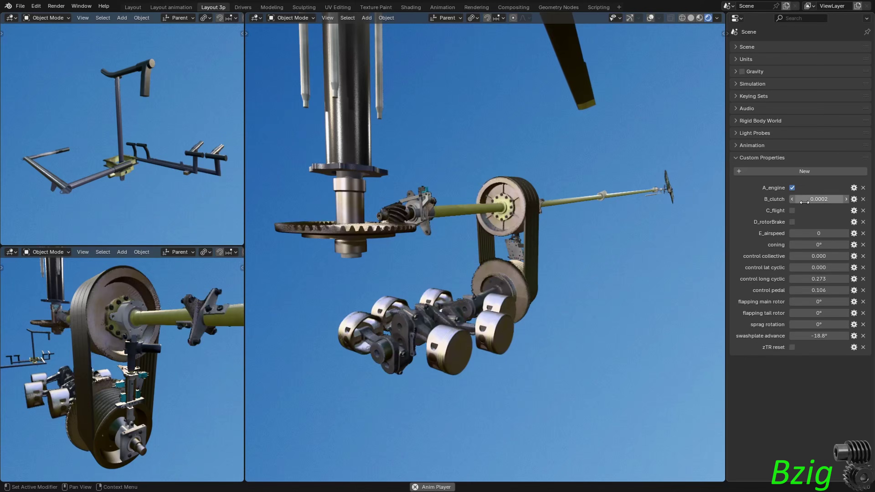
pyautogui.click(793, 211)
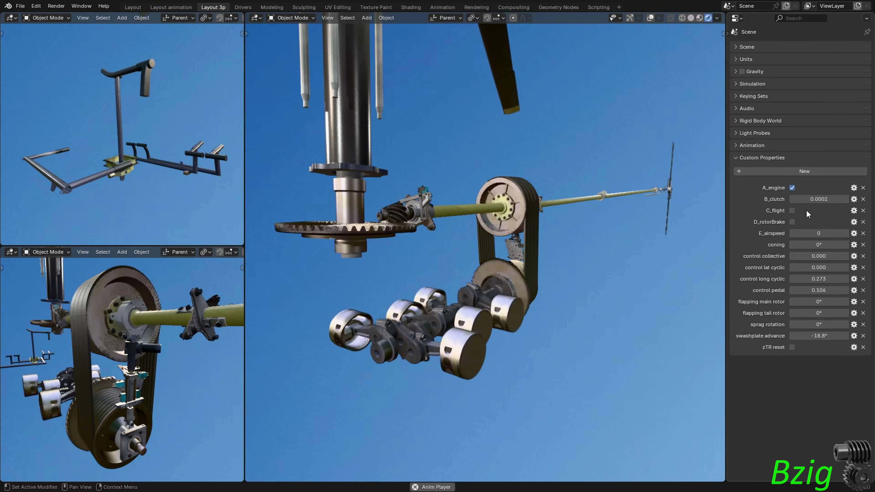
# Toggle C_flight on, the engine off, then C_flight off and the rotor brake on
pyautogui.click(792, 211)
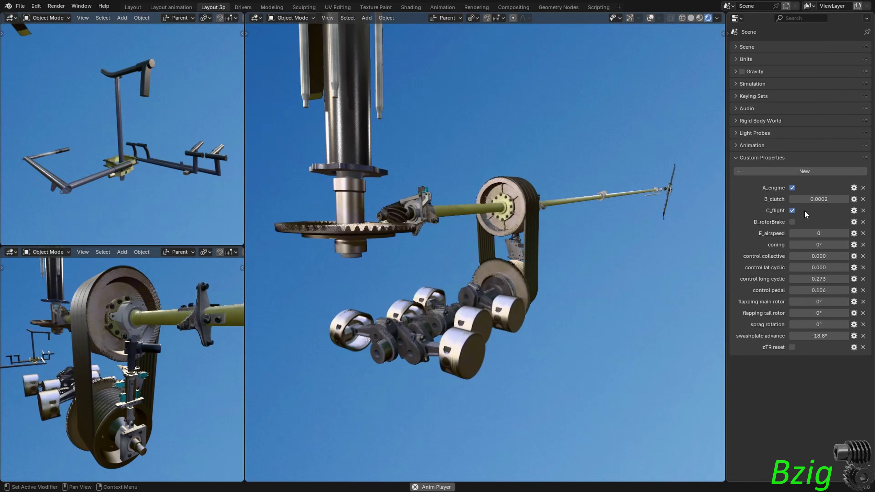
pyautogui.click(792, 187)
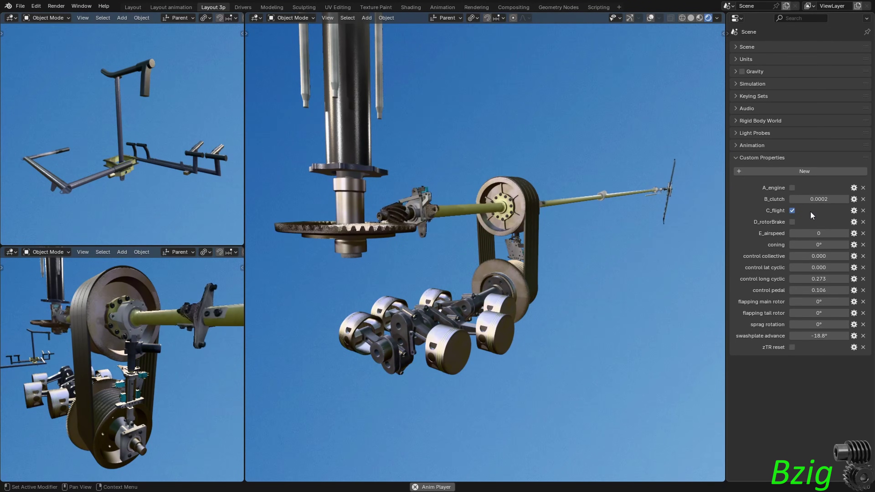
pyautogui.click(793, 210)
pyautogui.click(792, 222)
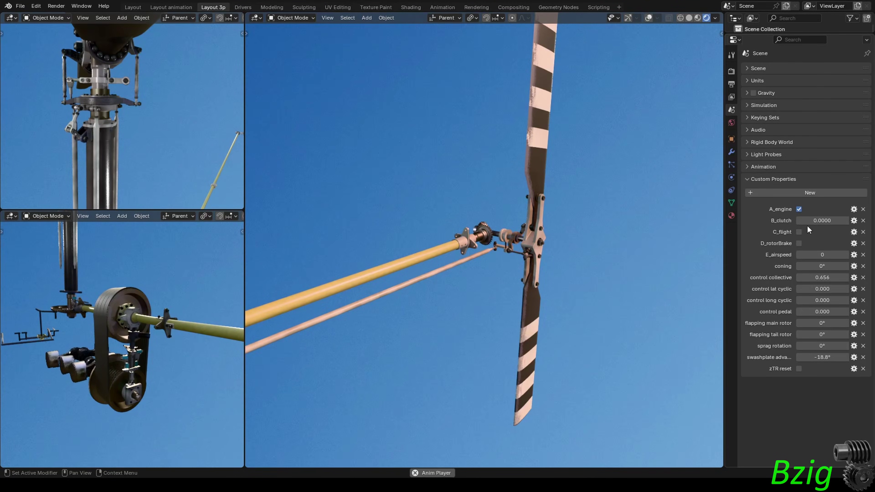
# Engage the clutch to 0.4382, show the Flight Controls view and raise collective to 0.910
pyautogui.moveTo(820, 222)
pyautogui.mouseDown()
pyautogui.moveTo(841, 222)
pyautogui.moveTo(803, 222)
pyautogui.mouseUp()
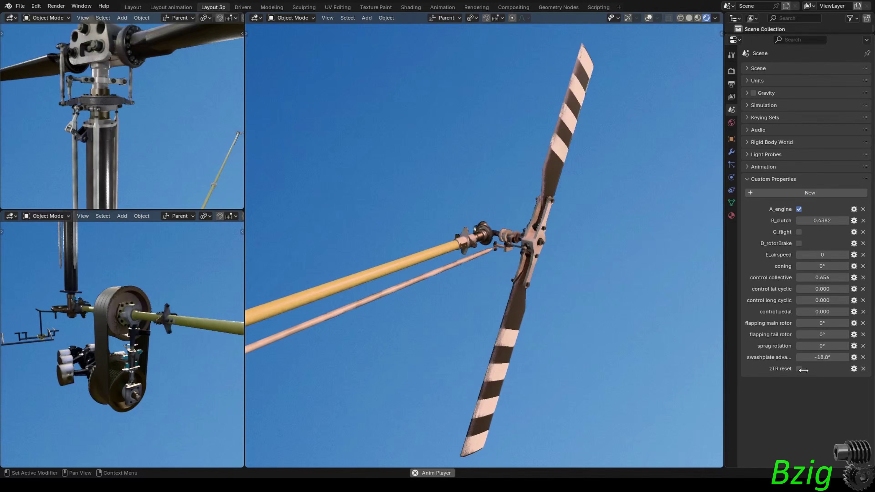
pyautogui.press('n')
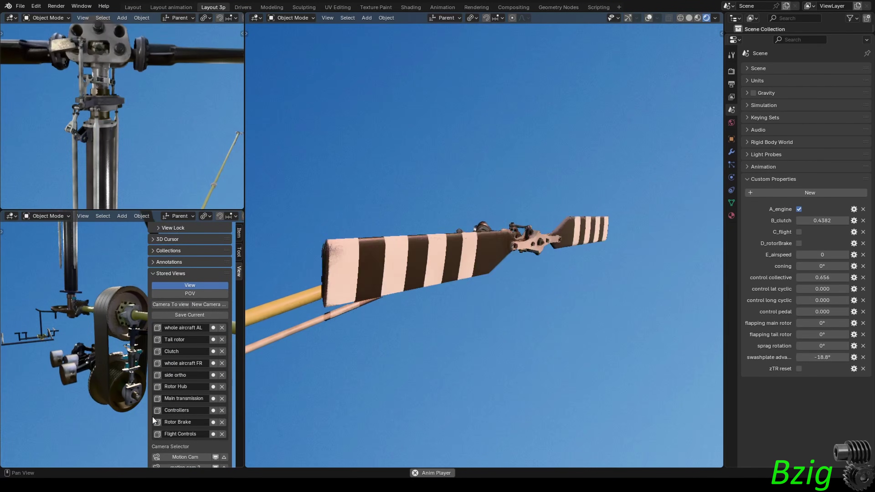
pyautogui.click(158, 434)
pyautogui.press('n')
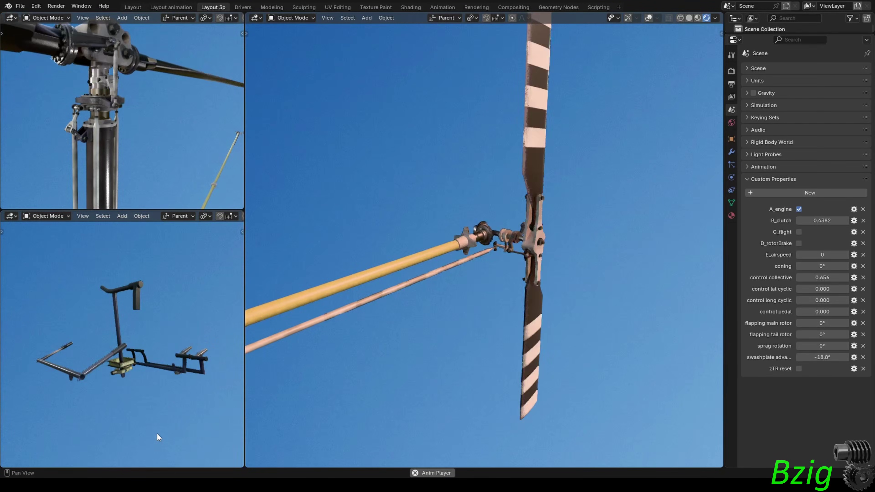
pyautogui.moveTo(823, 277)
pyautogui.mouseDown()
pyautogui.moveTo(845, 278)
pyautogui.moveTo(796, 278)
pyautogui.moveTo(824, 278)
pyautogui.mouseUp()
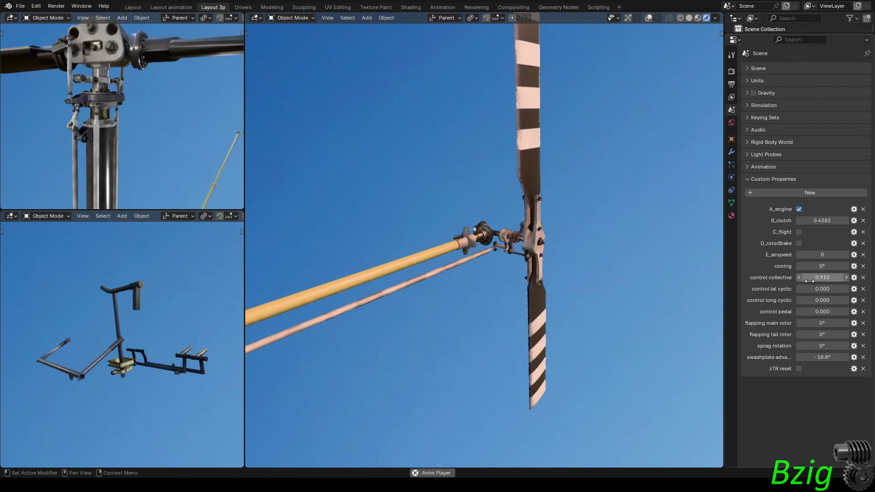
# Switch to the whole aircraft AL view, set pedal -0.707 and lateral cyclic 1.000
pyautogui.press('n')
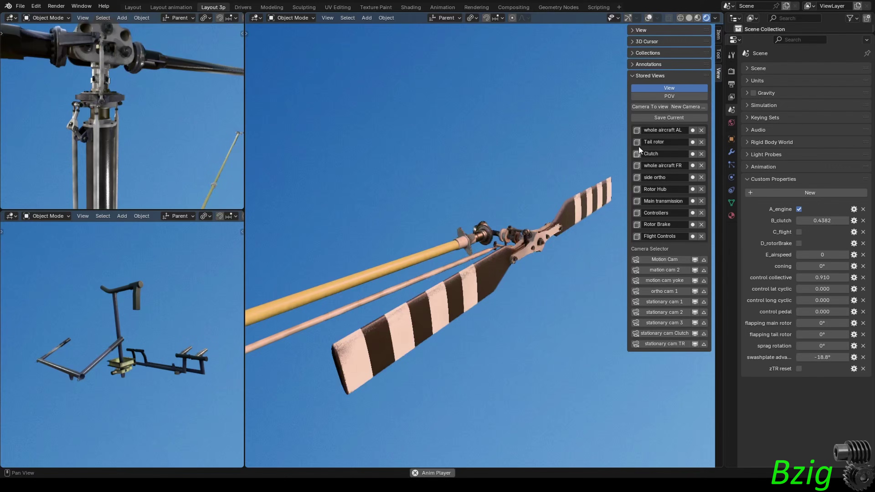
pyautogui.click(637, 131)
pyautogui.press('n')
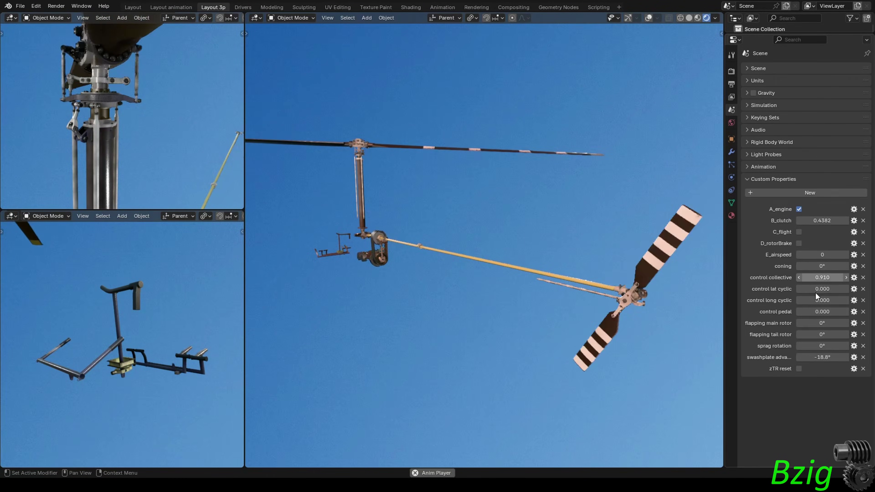
pyautogui.moveTo(817, 316); pyautogui.dragTo(790, 311)
pyautogui.moveTo(823, 289); pyautogui.dragTo(792, 289)
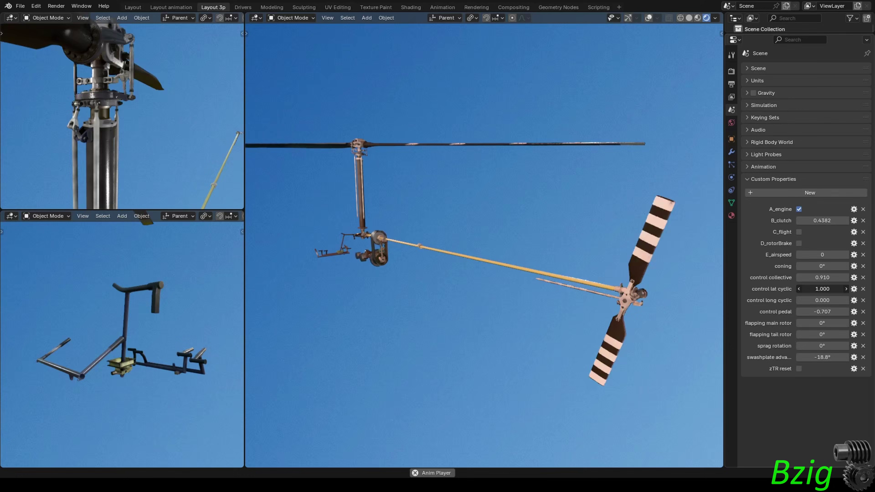